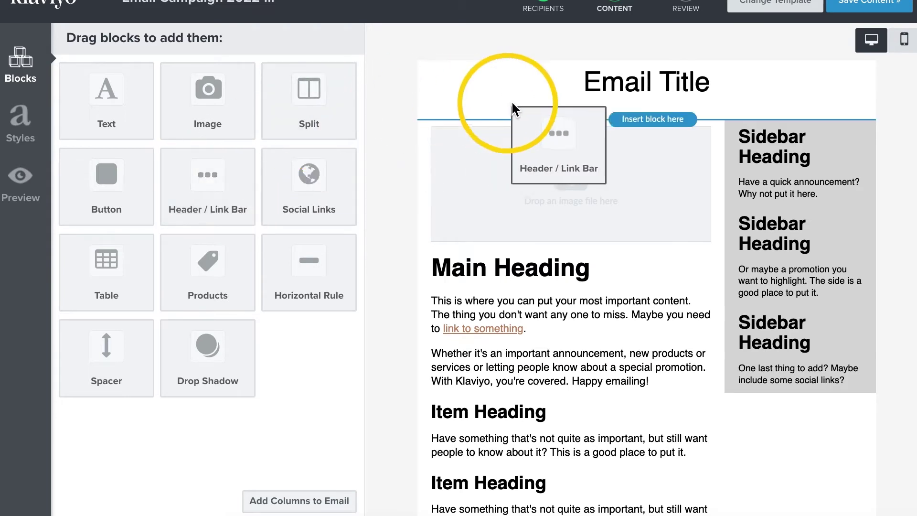
Step: Drop a Header / Link Bar block below the title using the Logo Inline layout
{"action": "left_click_drag", "start_coordinate": [197, 185], "coordinate": [527, 99]}
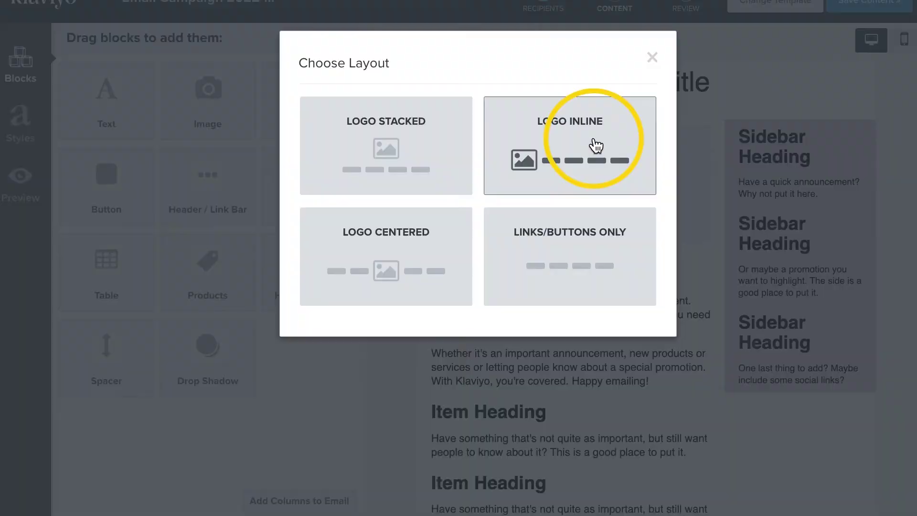
{"action": "left_click", "coordinate": [595, 145]}
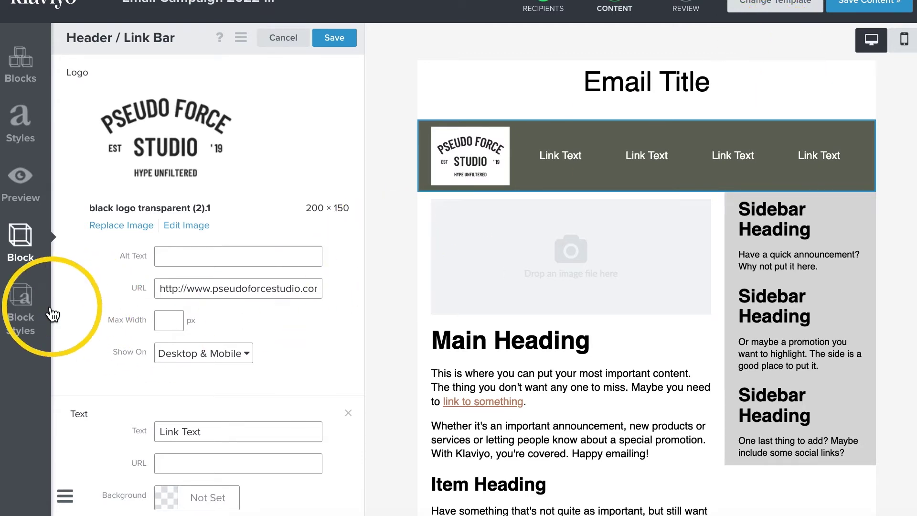
Step: Open the header bar's Block Styles and its Background colour swatch (66695E)
{"action": "left_click", "coordinate": [20, 306]}
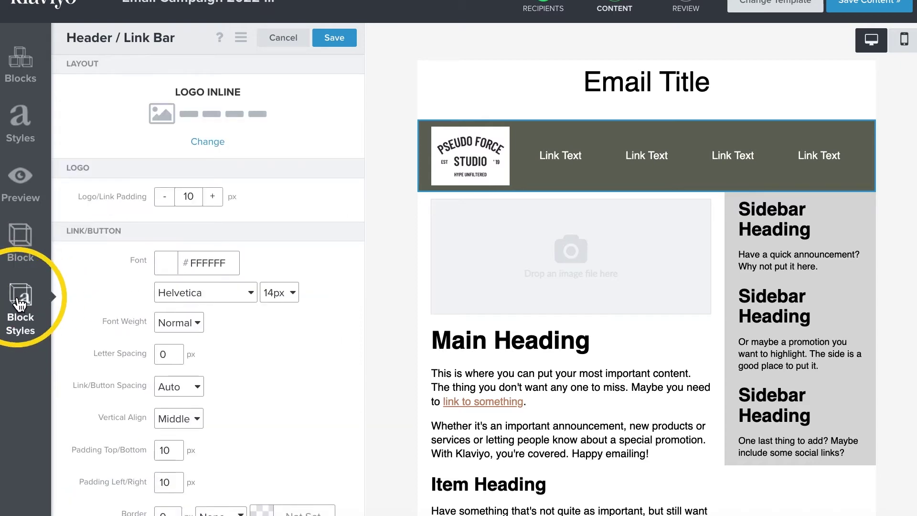
{"action": "scroll", "coordinate": [96, 309], "scroll_direction": "down", "scroll_amount": 1}
{"action": "scroll", "coordinate": [95, 309], "scroll_direction": "down", "scroll_amount": 2}
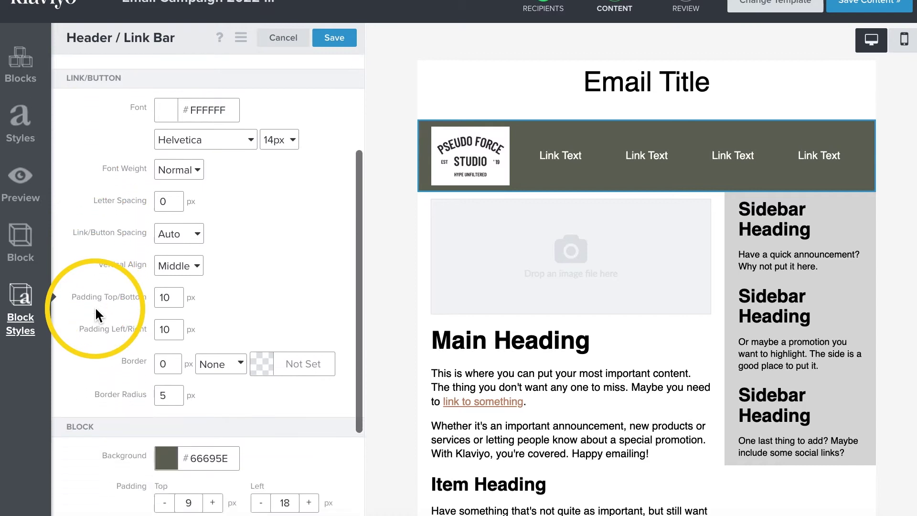
{"action": "scroll", "coordinate": [95, 310], "scroll_direction": "down", "scroll_amount": 1}
{"action": "scroll", "coordinate": [96, 309], "scroll_direction": "down", "scroll_amount": 1}
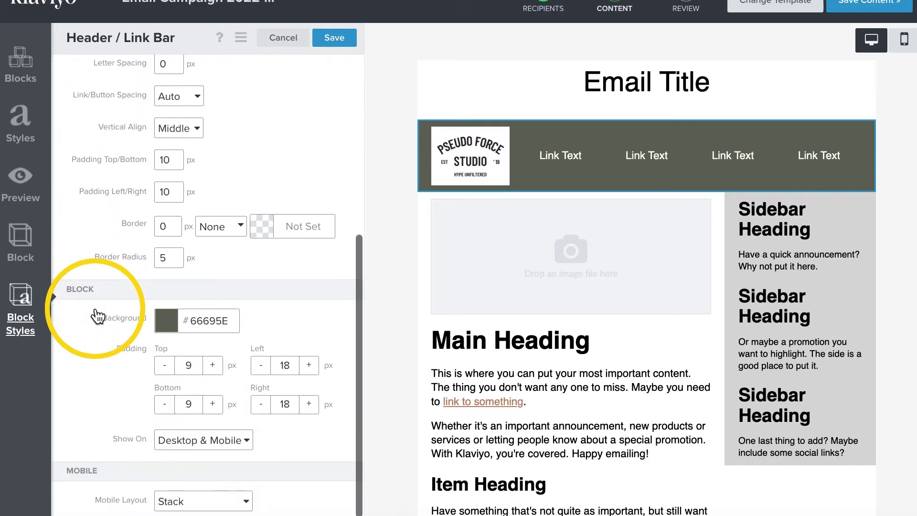
{"action": "left_click", "coordinate": [161, 327]}
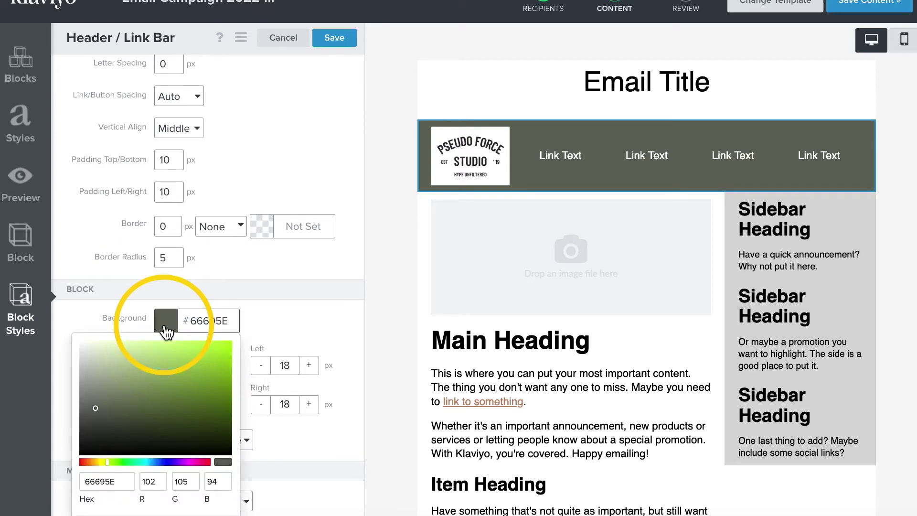
Step: Change the header bar background from 66695E to white FFFFFF
{"action": "left_click", "coordinate": [82, 349]}
{"action": "left_click_drag", "start_coordinate": [81, 346], "coordinate": [74, 337]}
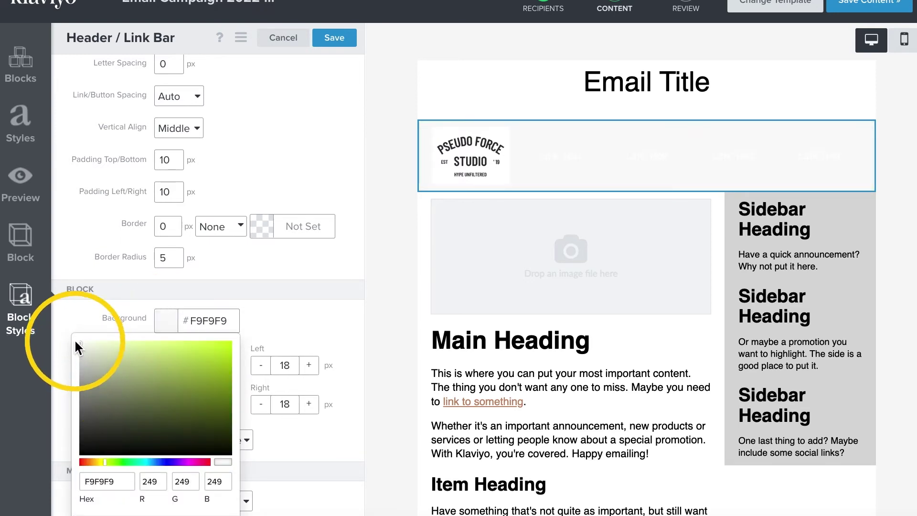
{"action": "left_click", "coordinate": [303, 329]}
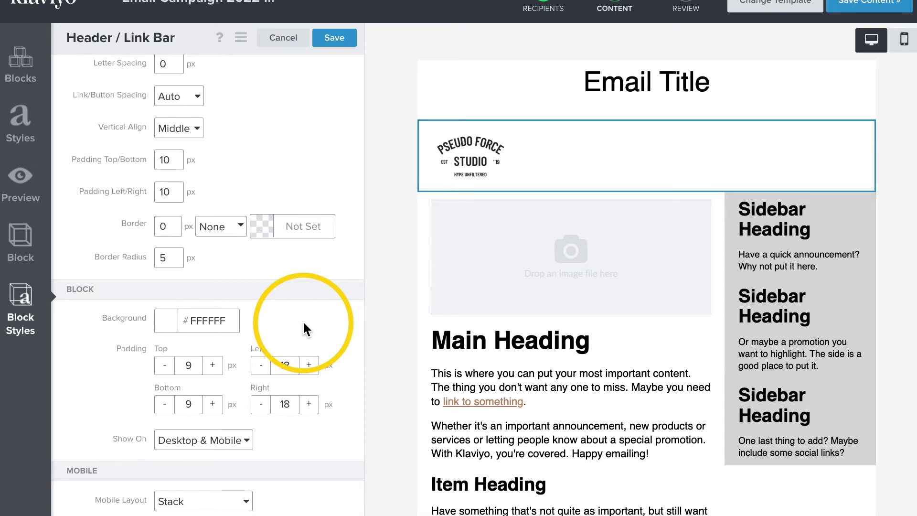
{"action": "scroll", "coordinate": [303, 329], "scroll_direction": "up", "scroll_amount": 1}
{"action": "scroll", "coordinate": [303, 329], "scroll_direction": "up", "scroll_amount": 2}
{"action": "scroll", "coordinate": [304, 329], "scroll_direction": "up", "scroll_amount": 5}
{"action": "scroll", "coordinate": [303, 328], "scroll_direction": "up", "scroll_amount": 2}
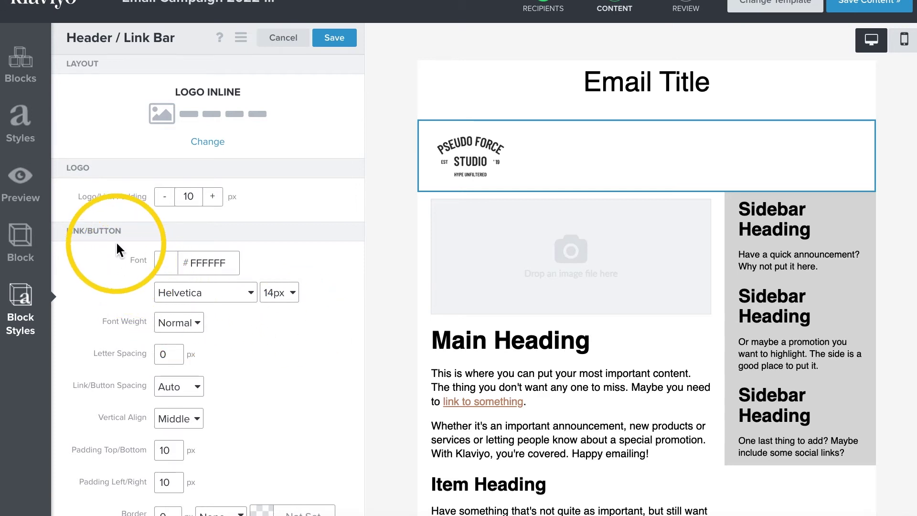
Step: Set the Link/Button font colour to the black preset, 000000
{"action": "left_click", "coordinate": [170, 265]}
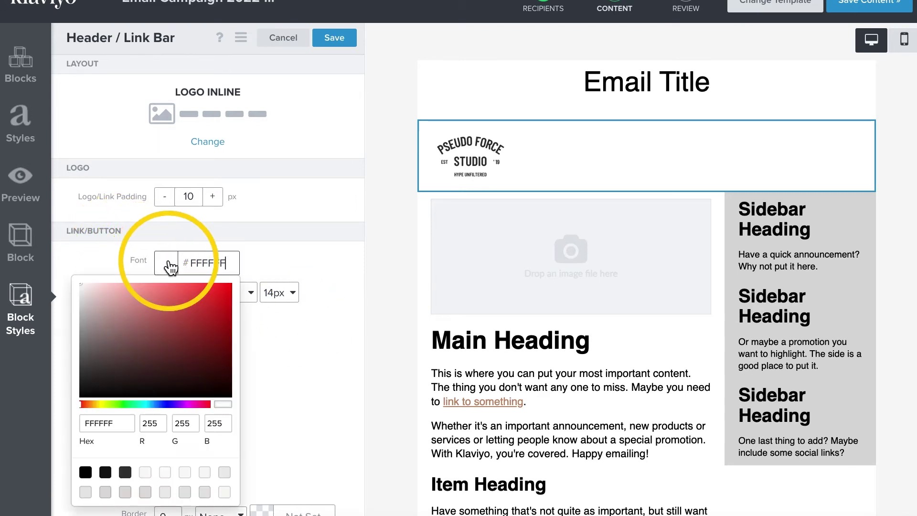
{"action": "left_click", "coordinate": [86, 473]}
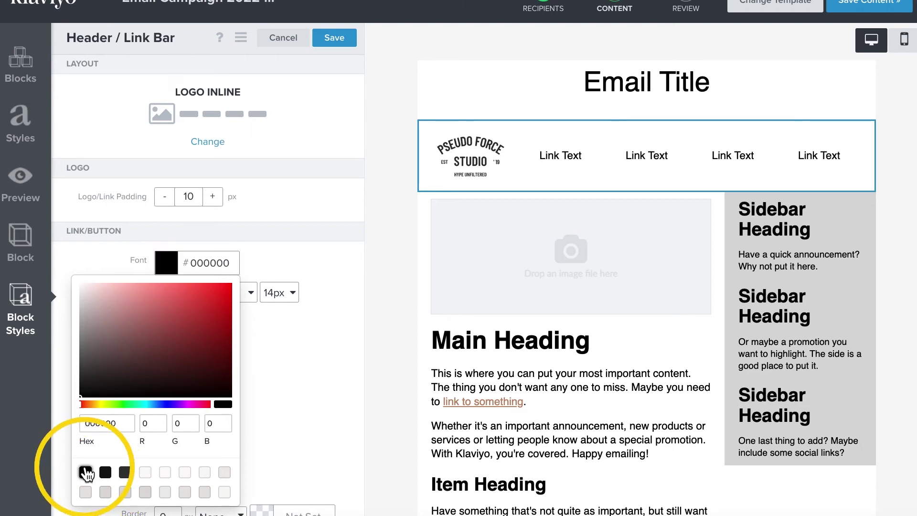
{"action": "left_click", "coordinate": [349, 389]}
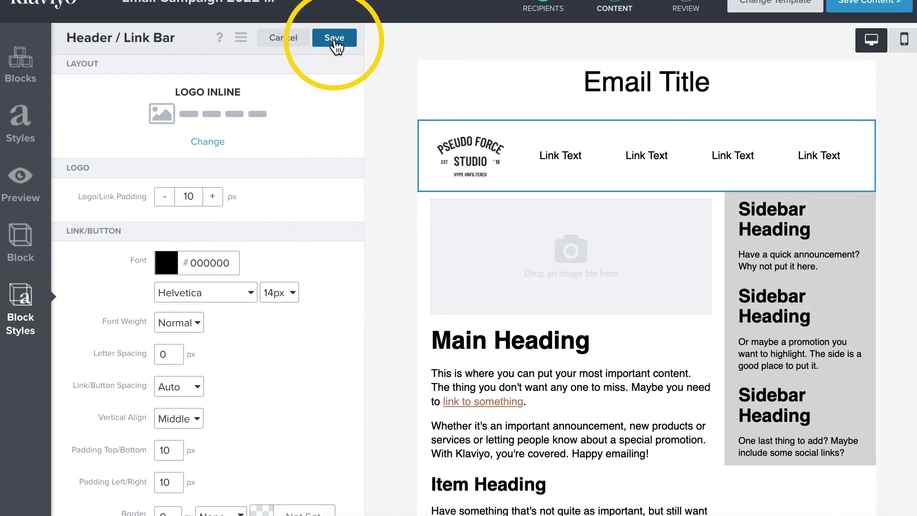
Step: Save the Header / Link Bar panel settings
{"action": "left_click", "coordinate": [335, 40]}
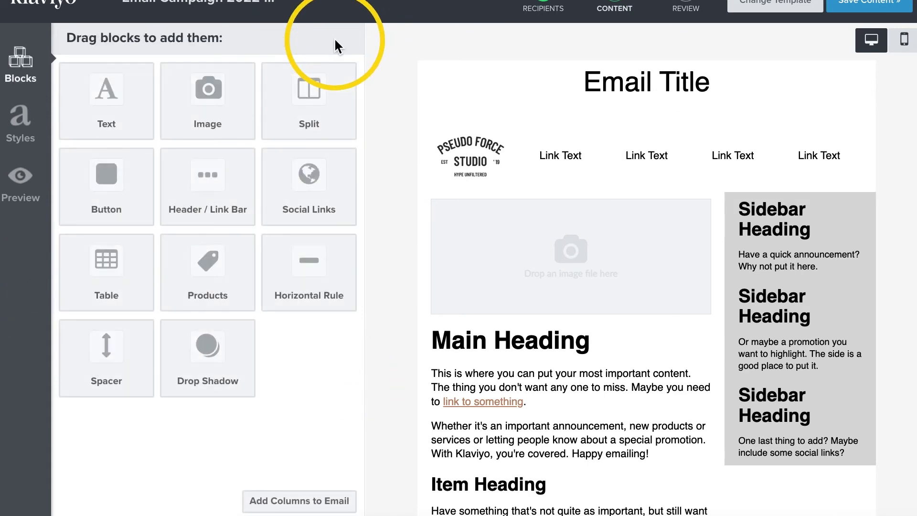